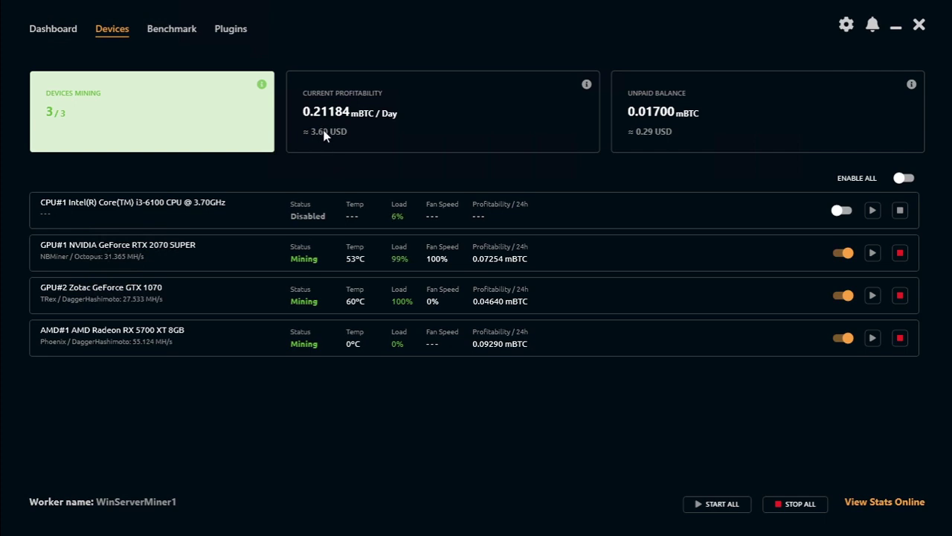
# Step: Stop mining on all three GPUs so 0/3 devices mine, then bring up MSI Afterburner's RTX 2070 SUPER settings
pyautogui.moveTo(325, 132)
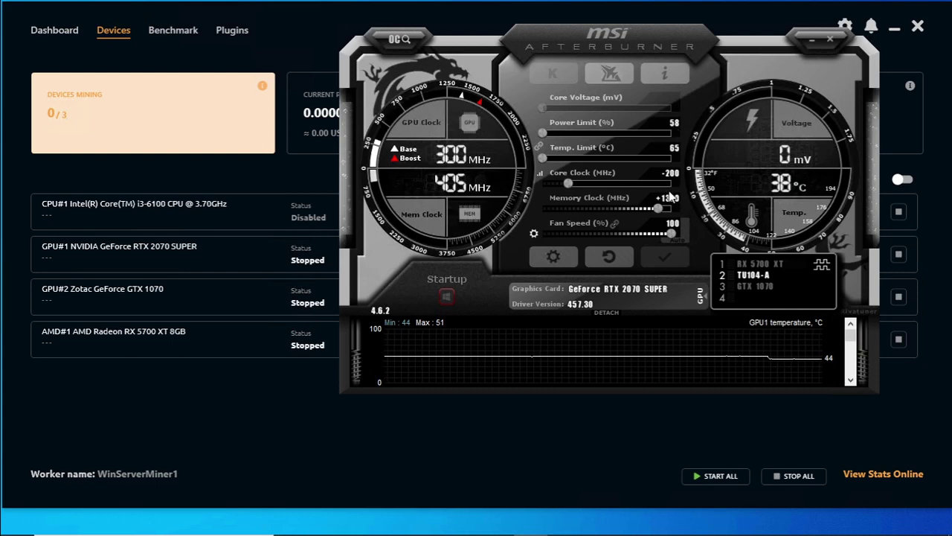
# Step: Keep the RTX 2070 Super at power limit 58, core −200, memory +1300, and start it mining
pyautogui.moveTo(677, 202)
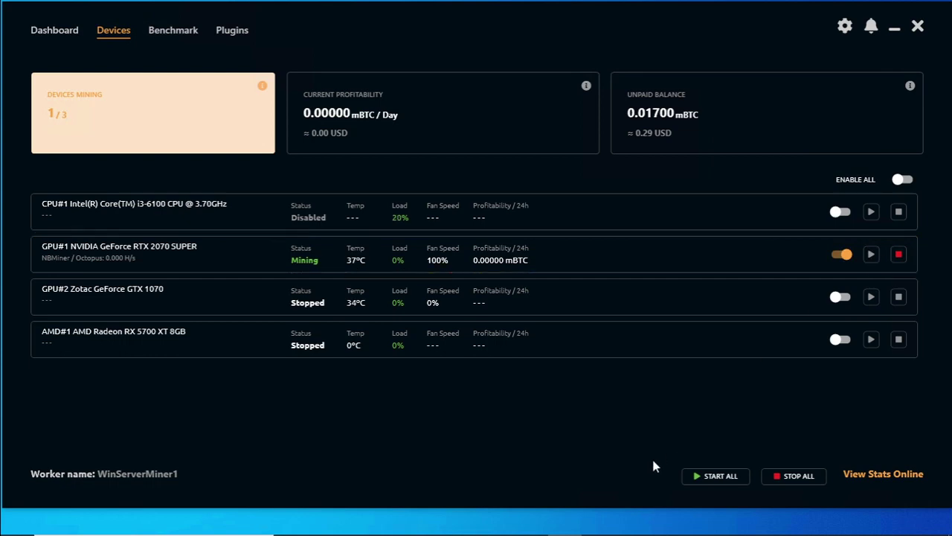
pyautogui.click(565, 522)
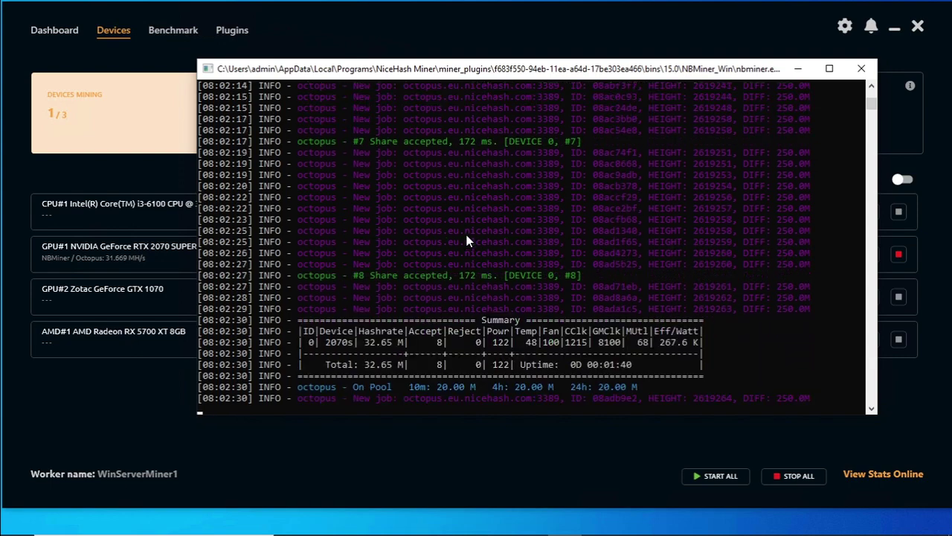
pyautogui.click(160, 259)
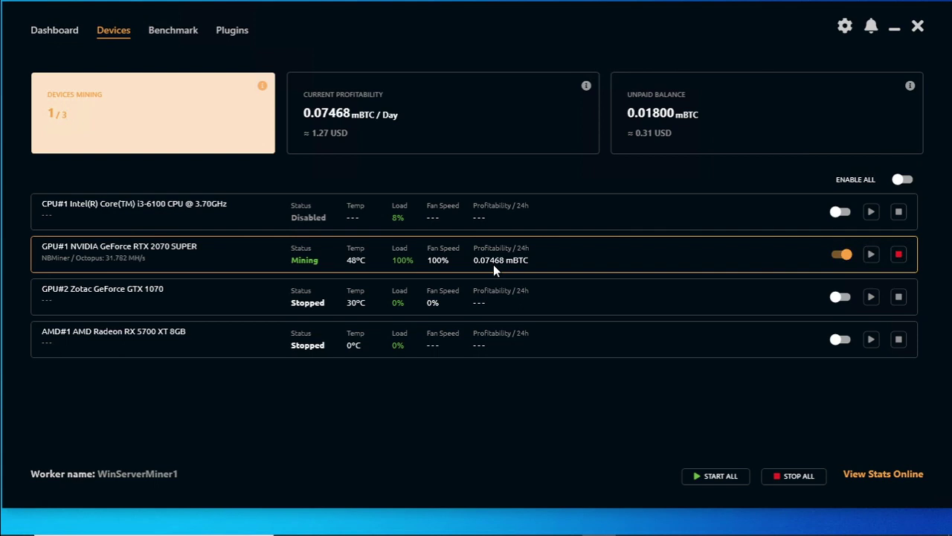
# Step: Stop the RTX 2070 Super and disable its Octopus (NBMiner) algorithm on the Benchmark page
pyautogui.click(843, 255)
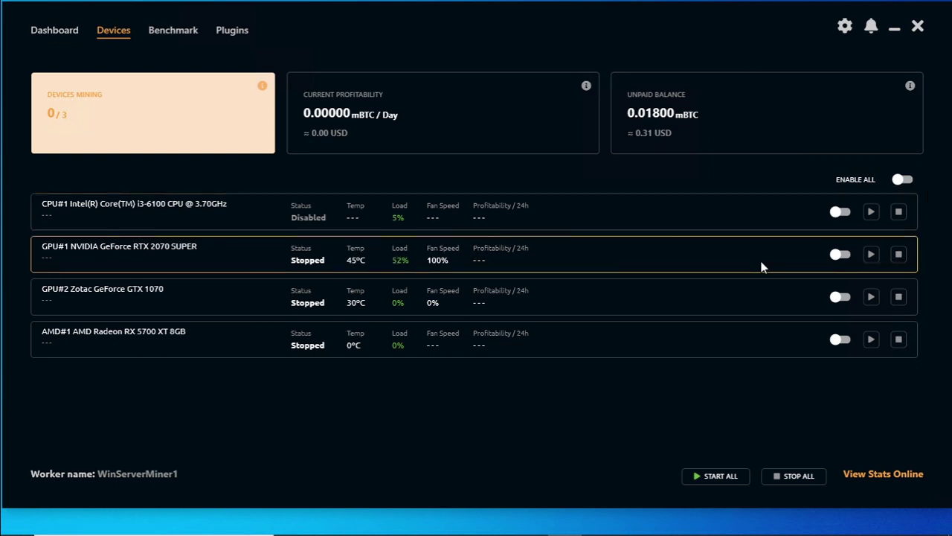
pyautogui.click(173, 32)
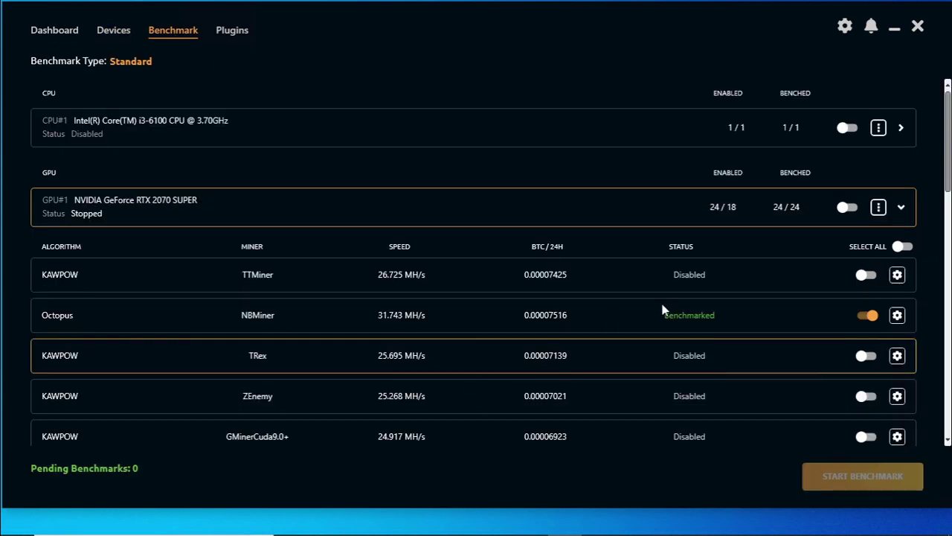
pyautogui.click(863, 317)
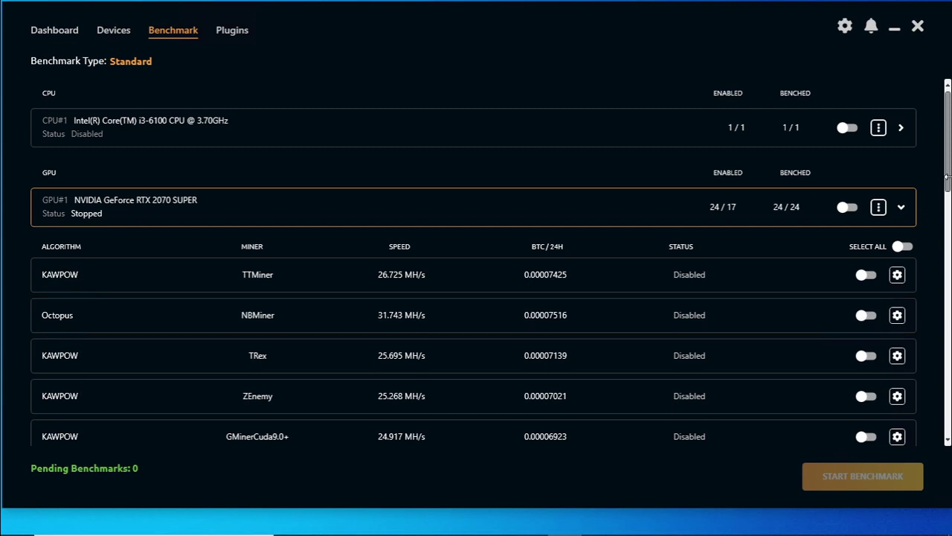
pyautogui.moveTo(948, 178); pyautogui.dragTo(948, 255)
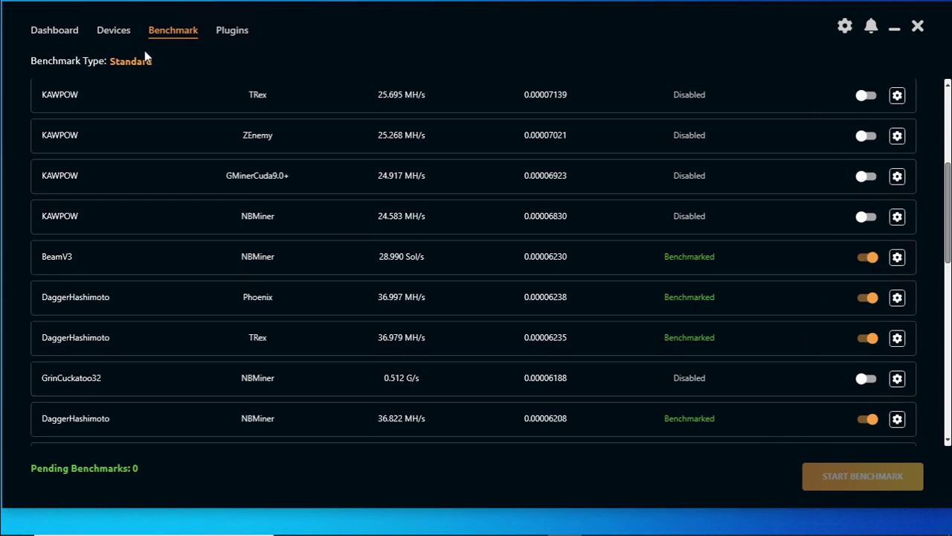
pyautogui.click(116, 31)
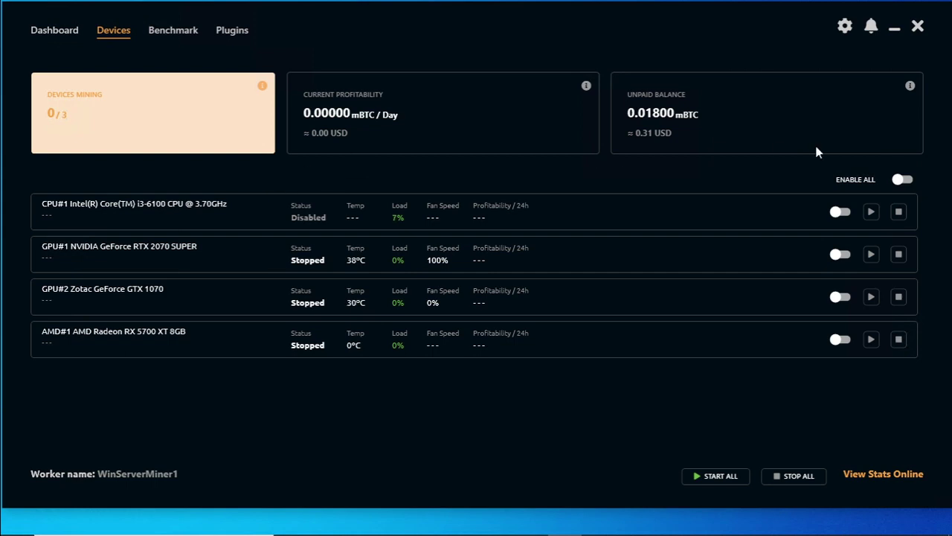
# Step: Start the RTX 2070 Super mining DaggerHashimoto with Phoenix, then dismiss the Phoenix console
pyautogui.click(872, 257)
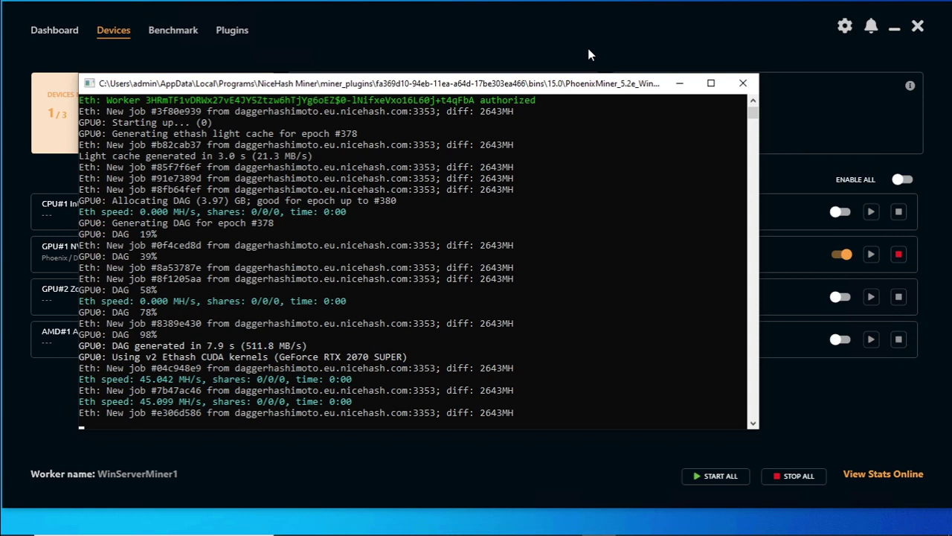
pyautogui.click(588, 54)
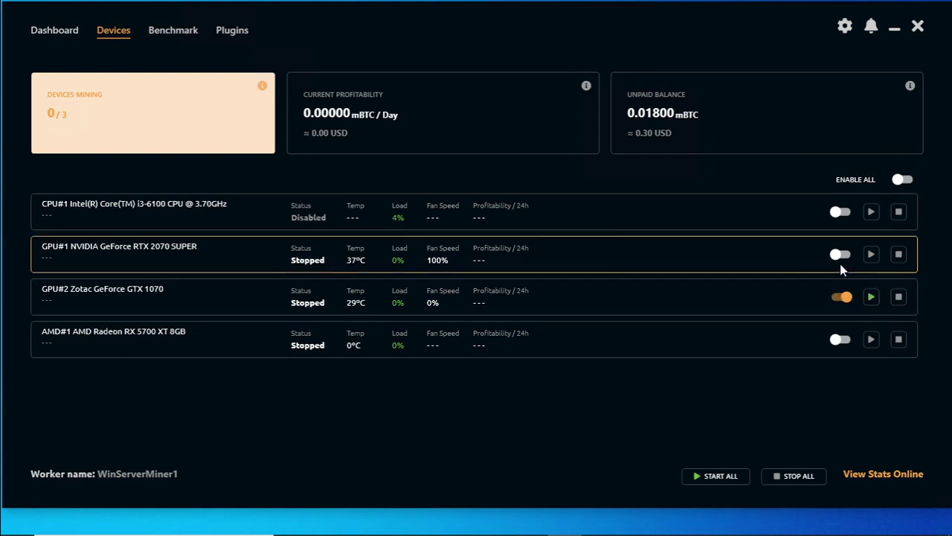
# Step: Run the GTX 1070 on DaggerHashimoto with T-Rex, moving its console aside to watch it
pyautogui.click(869, 297)
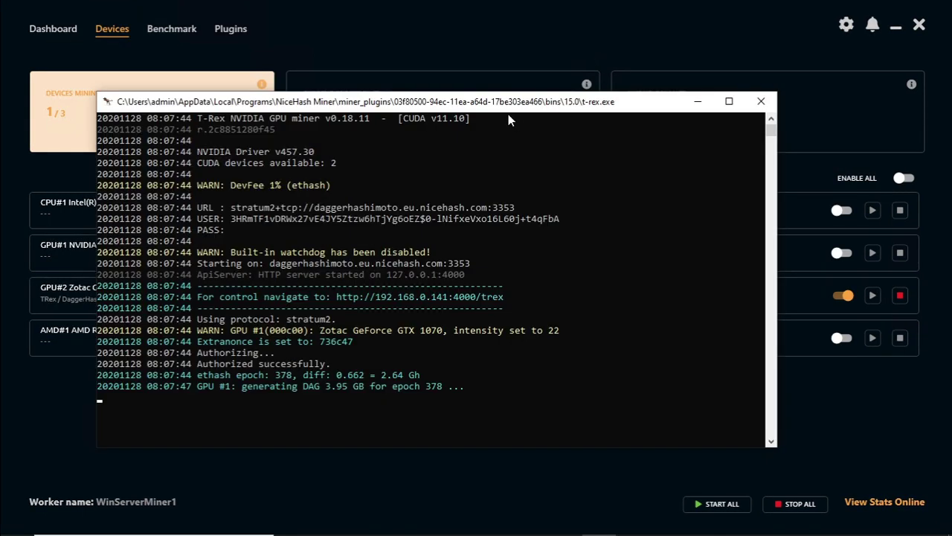
pyautogui.moveTo(510, 104); pyautogui.dragTo(649, 65)
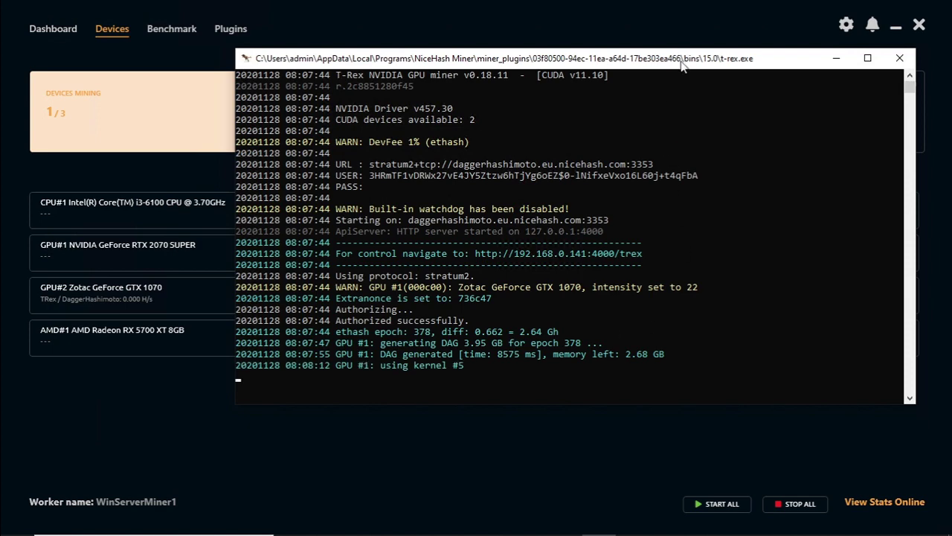
pyautogui.moveTo(685, 63)
pyautogui.mouseDown()
pyautogui.moveTo(699, 99)
pyautogui.moveTo(709, 187)
pyautogui.mouseUp()
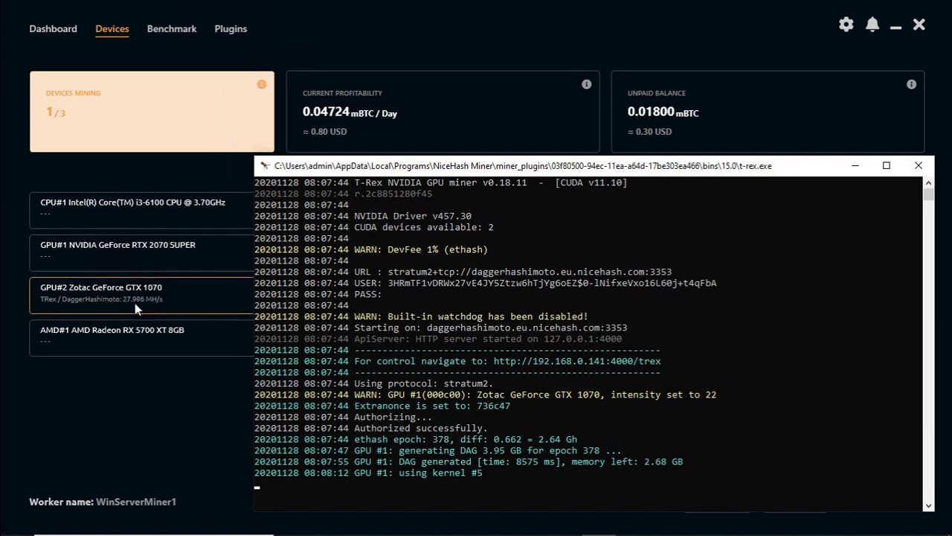
pyautogui.moveTo(332, 142)
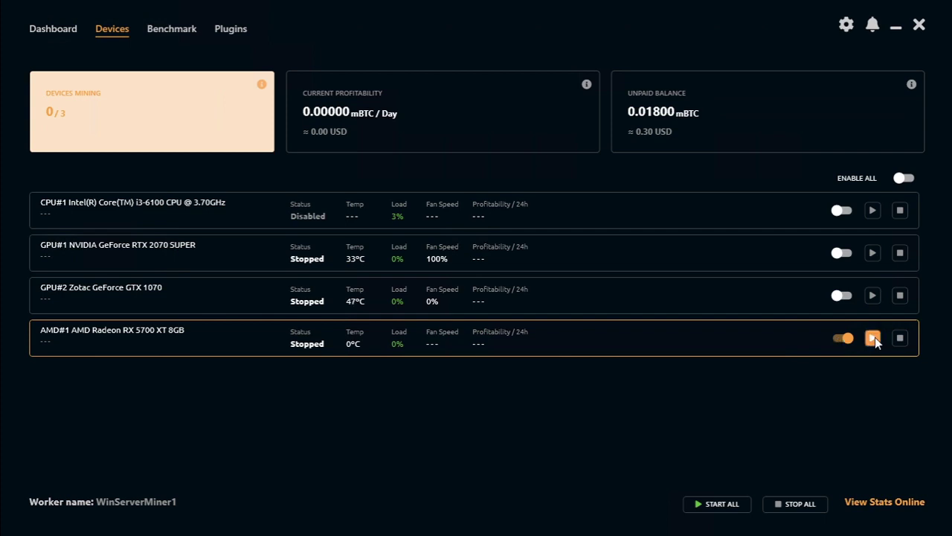
# Step: Get the RX 5700 XT mining DaggerHashimoto with Phoenix at 55.645 MH/s, then switch to MSI Afterburner
pyautogui.click(873, 338)
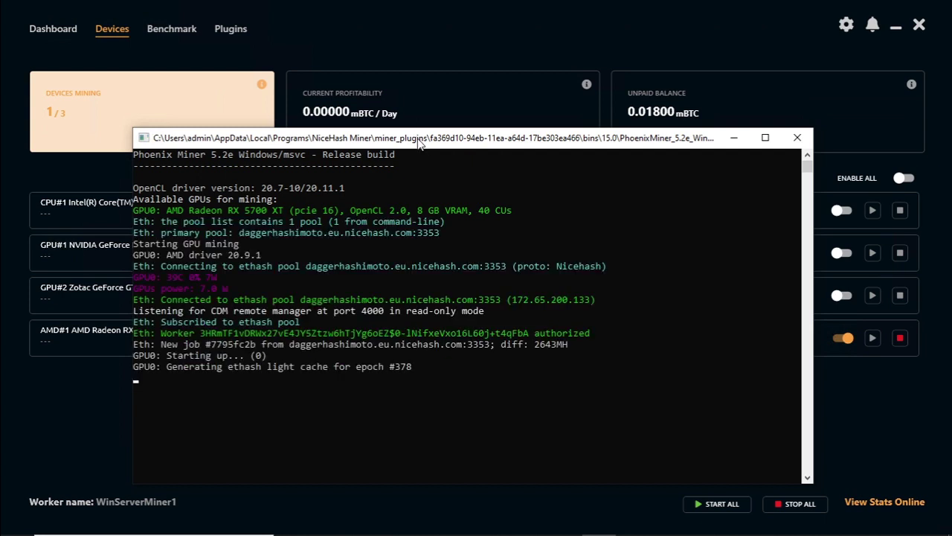
pyautogui.moveTo(421, 144); pyautogui.dragTo(546, 148)
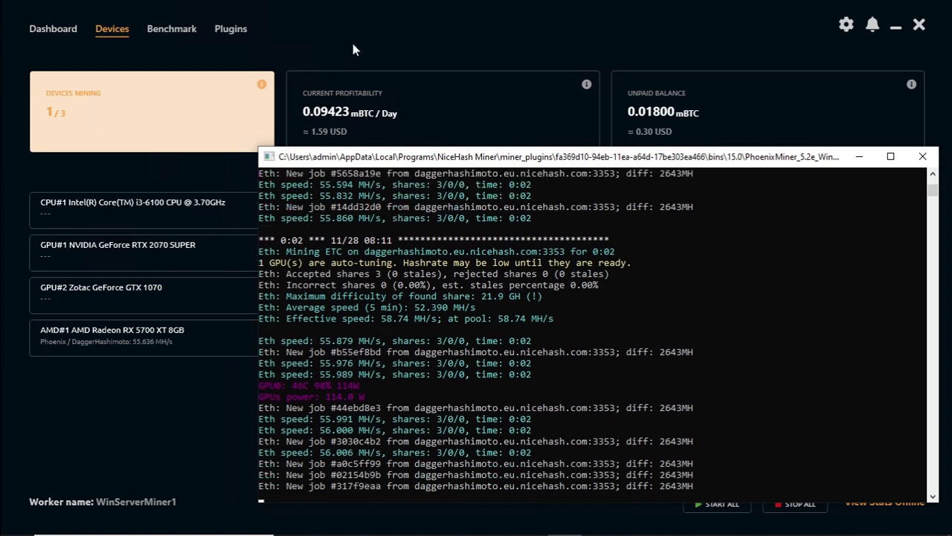
pyautogui.moveTo(322, 136)
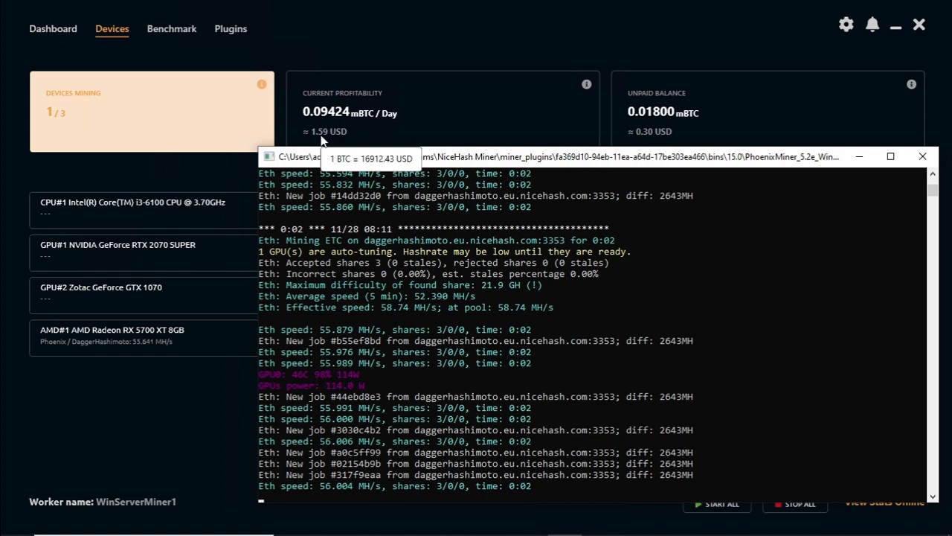
pyautogui.hotkey('alt', 'Tab')
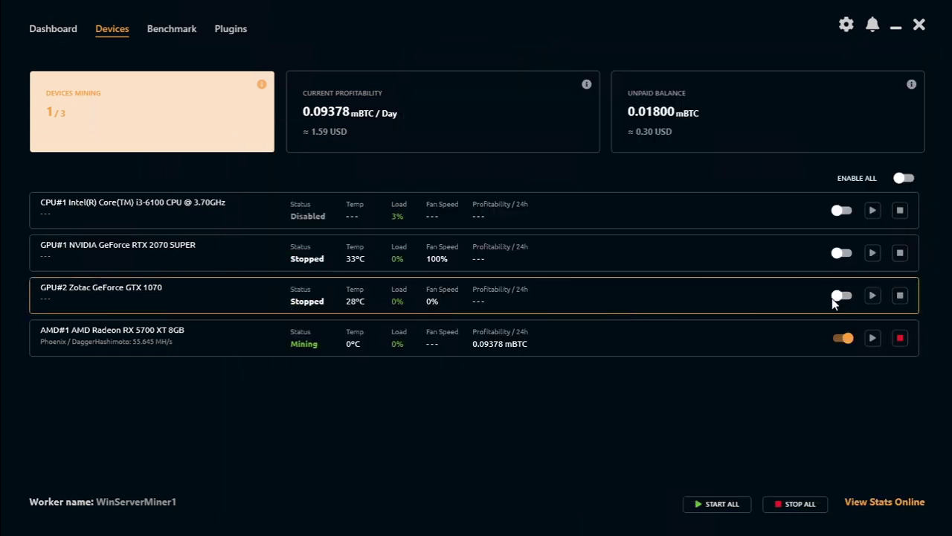
# Step: Enable and start the GTX 1070 and RTX 2070 Super, reaching 3/3 devices at 0.21940 mBTC/day
pyautogui.click(844, 296)
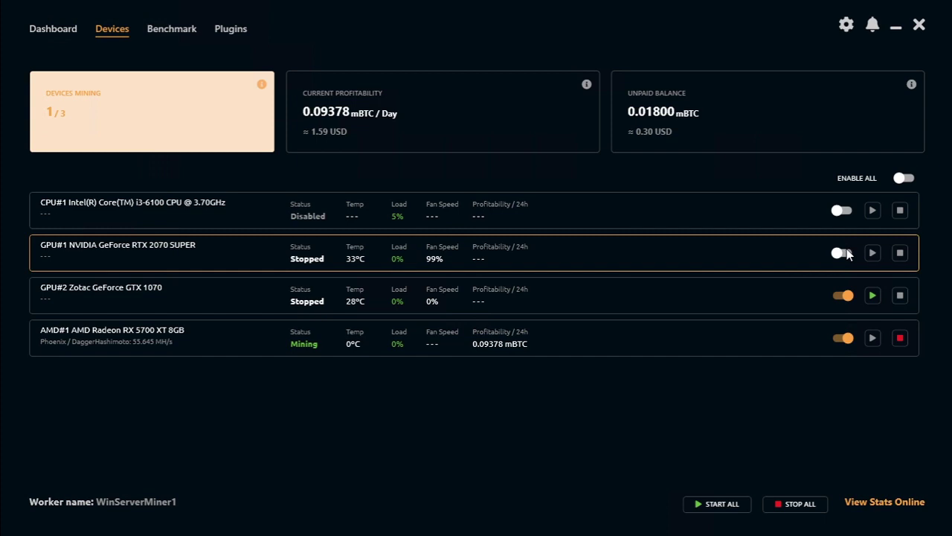
pyautogui.click(844, 253)
pyautogui.click(872, 254)
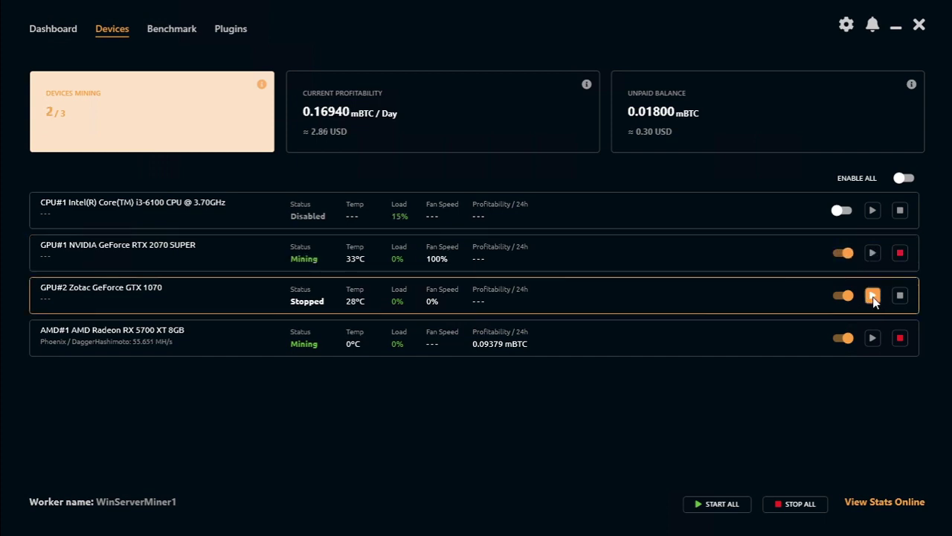
pyautogui.click(873, 295)
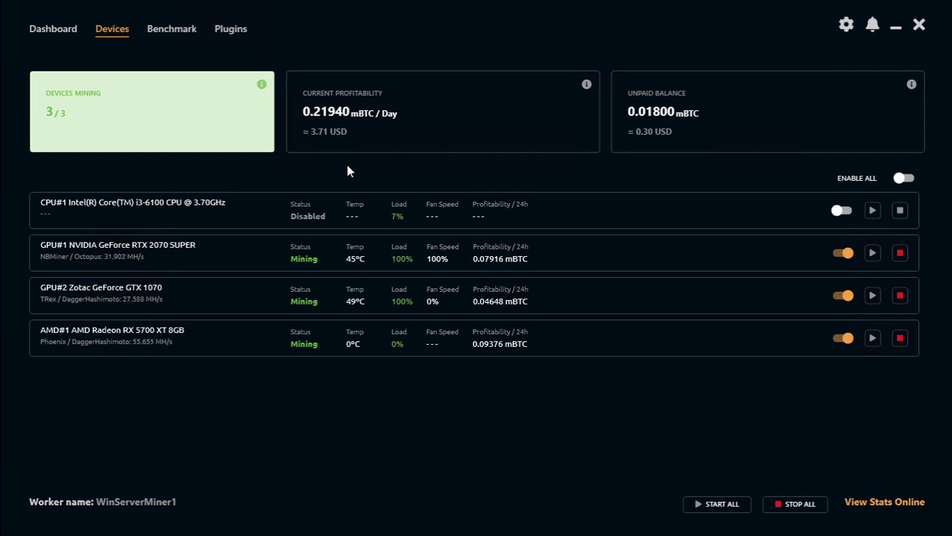
pyautogui.click(53, 29)
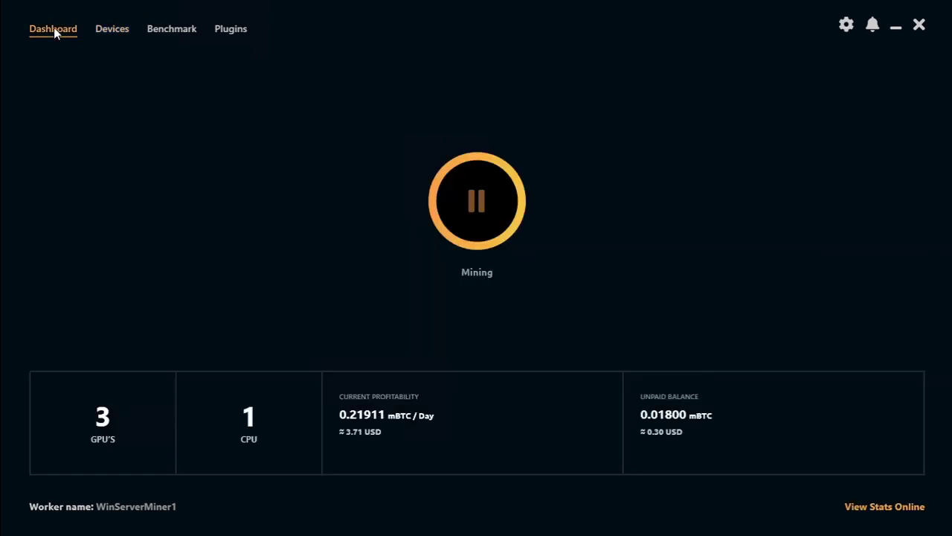
pyautogui.click(105, 31)
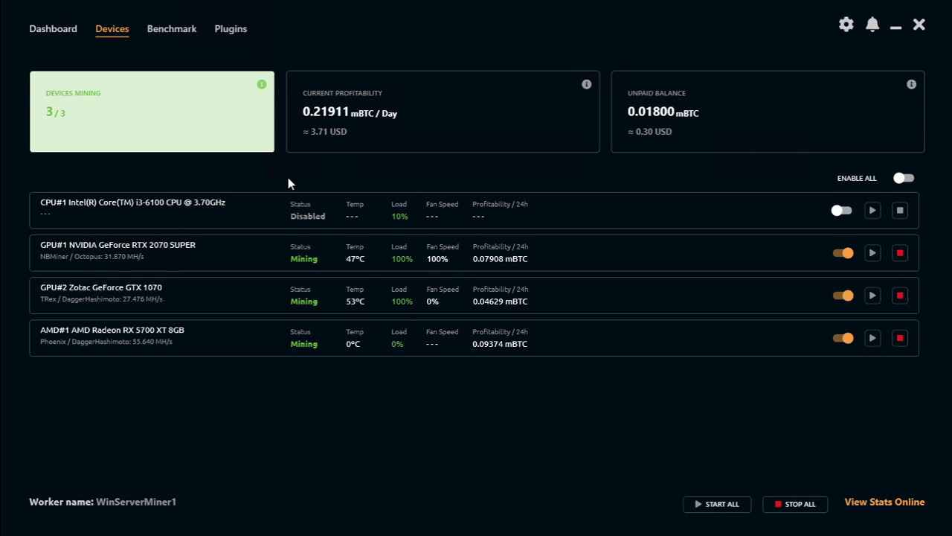